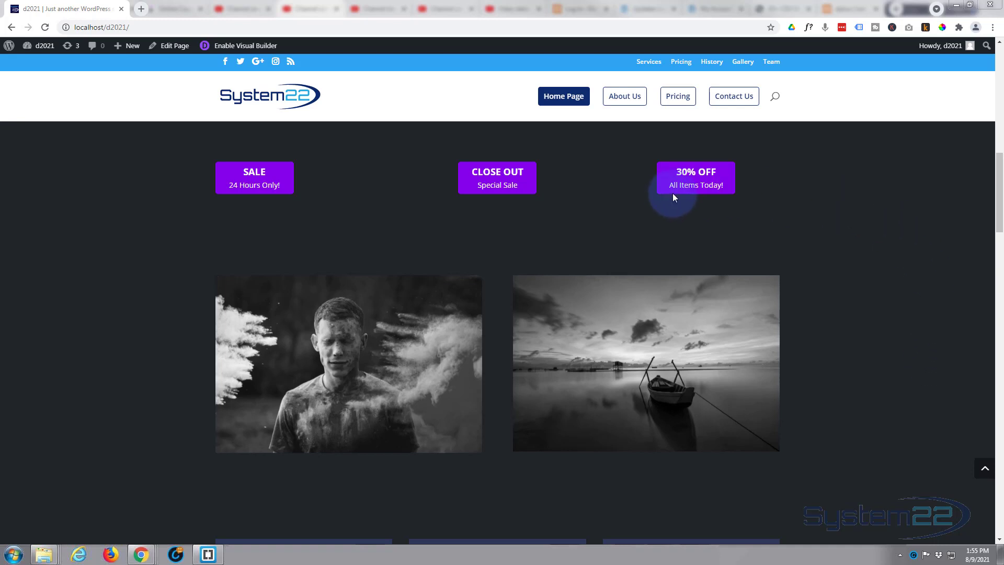
Enable the Visual Builder and delete the grayscale portrait image module from the photo row
{"action": "left_click", "coordinate": [232, 47]}
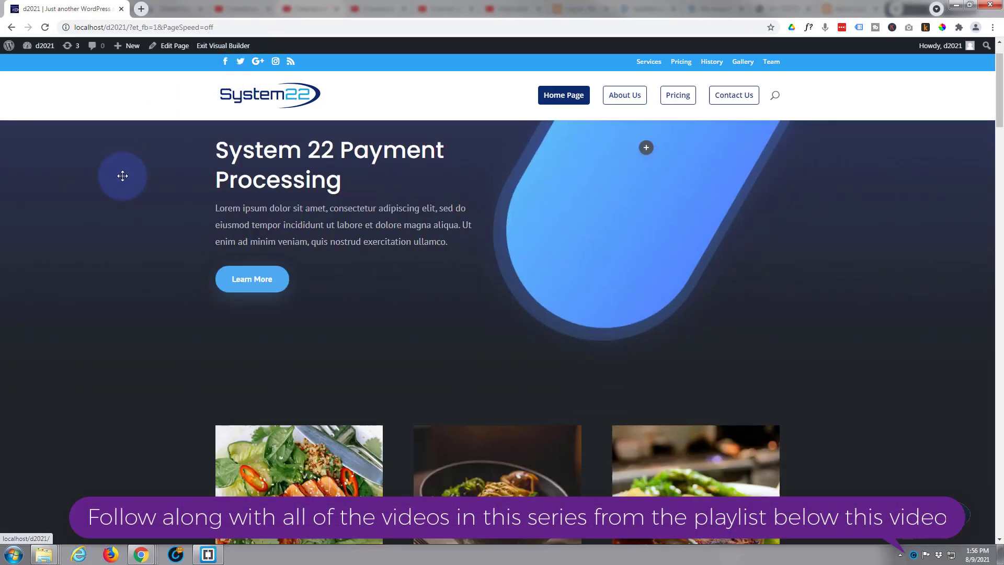
{"action": "scroll", "coordinate": [122, 176], "scroll_direction": "down", "scroll_amount": 12}
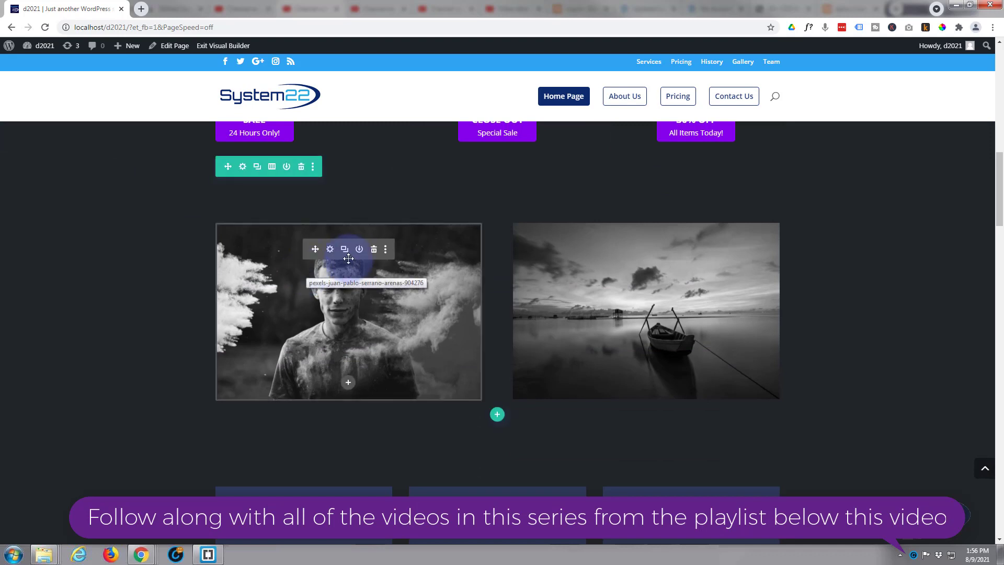
{"action": "left_click", "coordinate": [374, 250]}
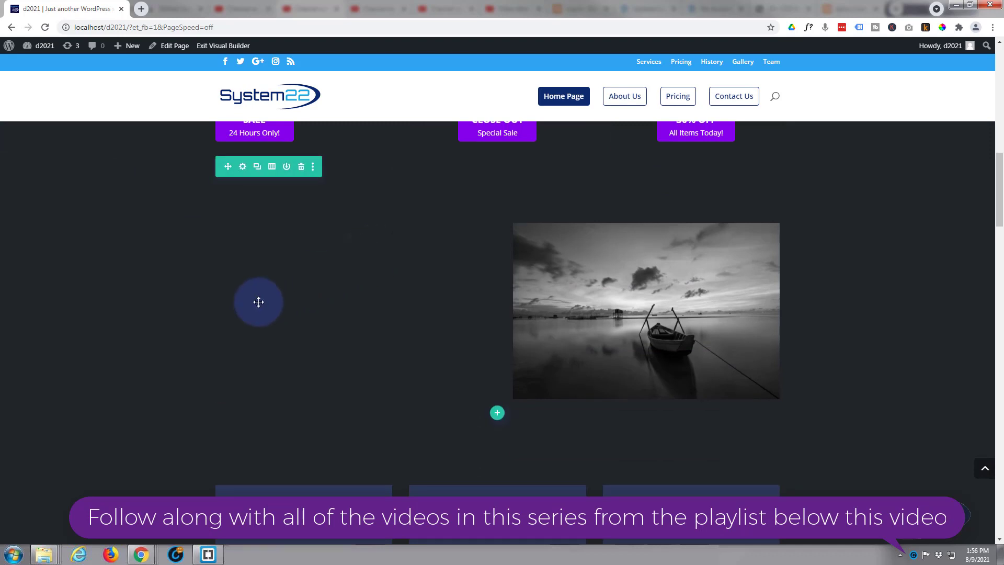
Add an Image module to the empty left column using the colourful powder portrait from the Media Library
{"action": "left_click", "coordinate": [348, 240]}
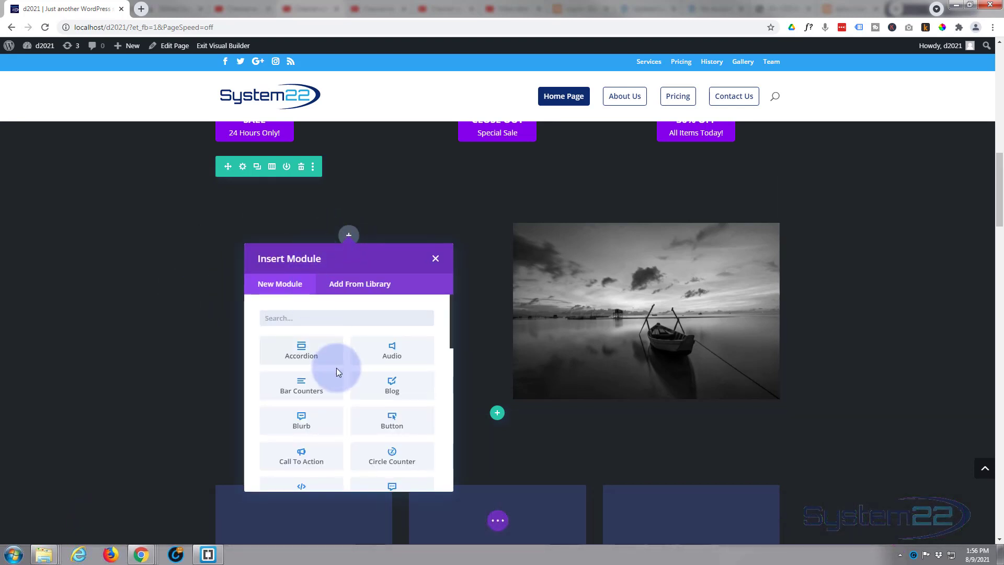
{"action": "scroll", "coordinate": [337, 366], "scroll_direction": "down", "scroll_amount": 5}
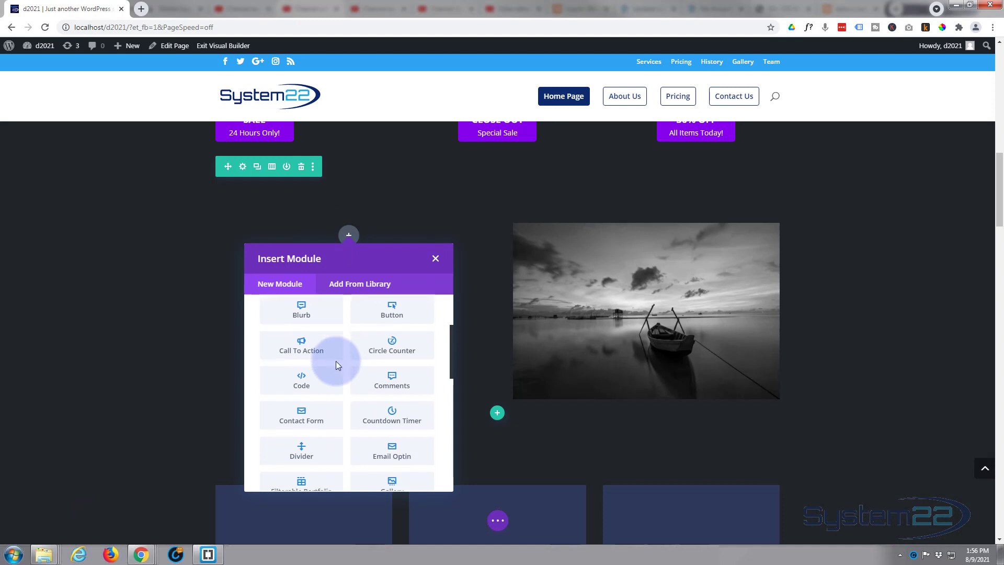
{"action": "scroll", "coordinate": [335, 365], "scroll_direction": "down", "scroll_amount": 5}
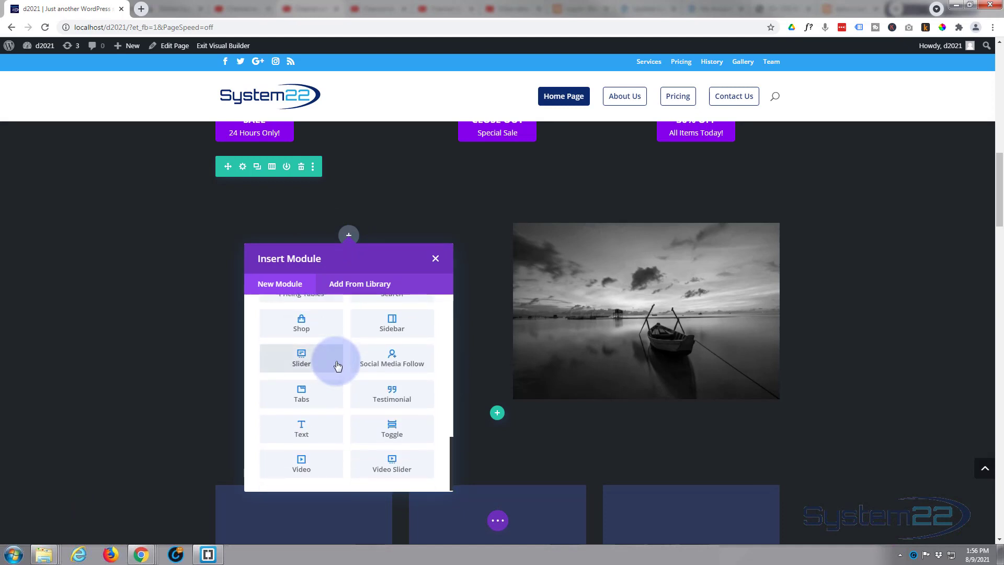
{"action": "scroll", "coordinate": [337, 365], "scroll_direction": "up", "scroll_amount": 2}
{"action": "scroll", "coordinate": [337, 366], "scroll_direction": "up", "scroll_amount": 5}
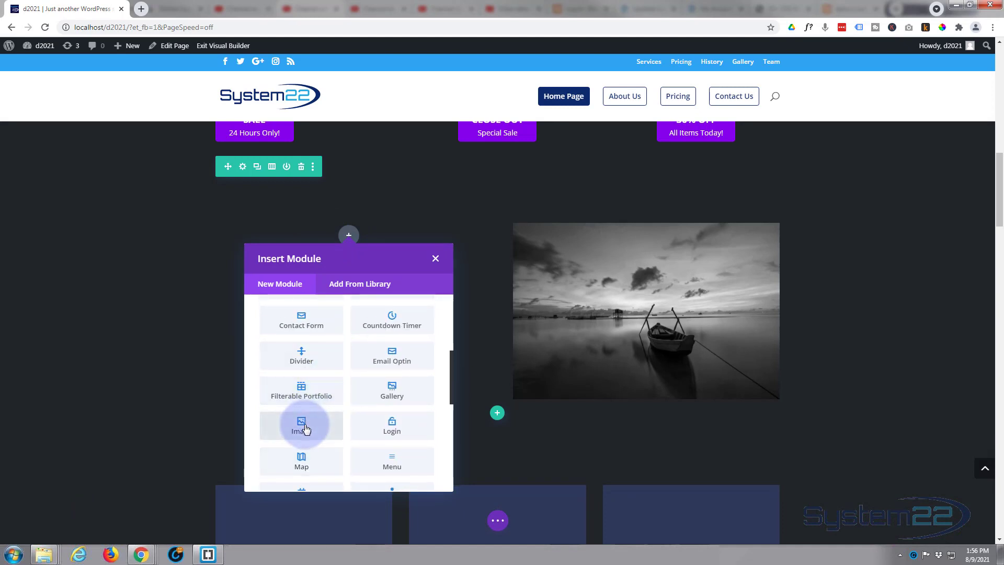
{"action": "left_click", "coordinate": [306, 426]}
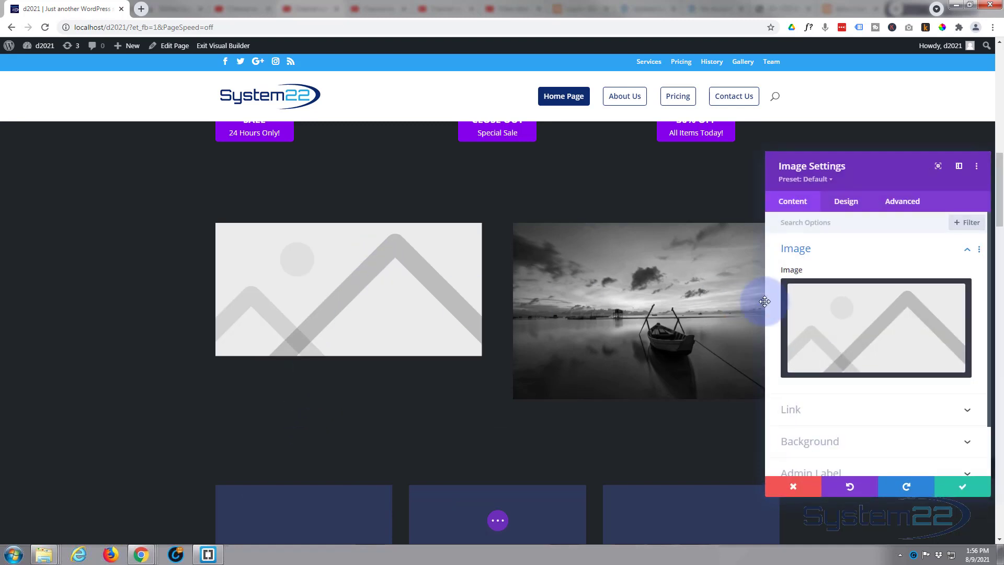
{"action": "left_click", "coordinate": [881, 331]}
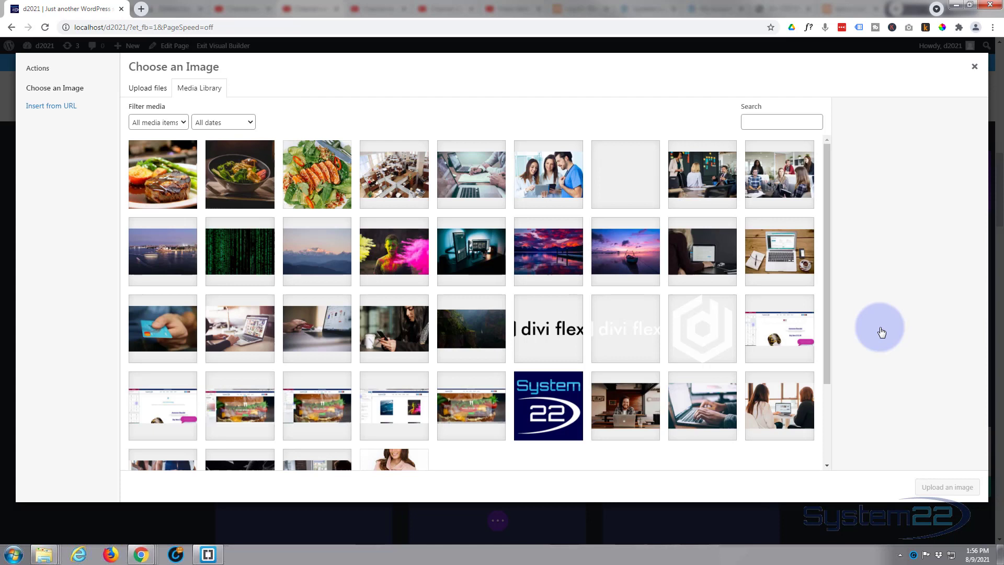
{"action": "left_click", "coordinate": [407, 258]}
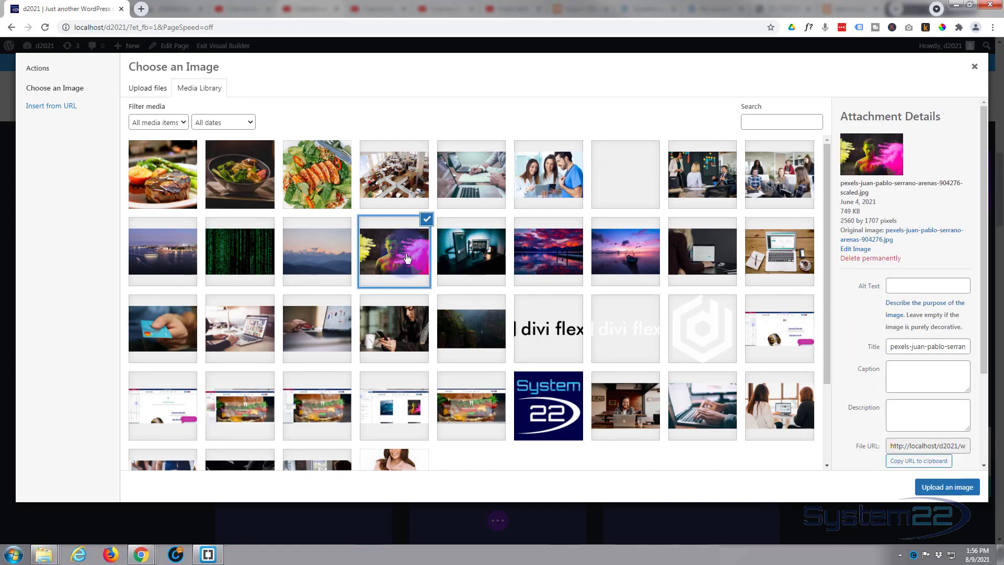
{"action": "left_click", "coordinate": [940, 488]}
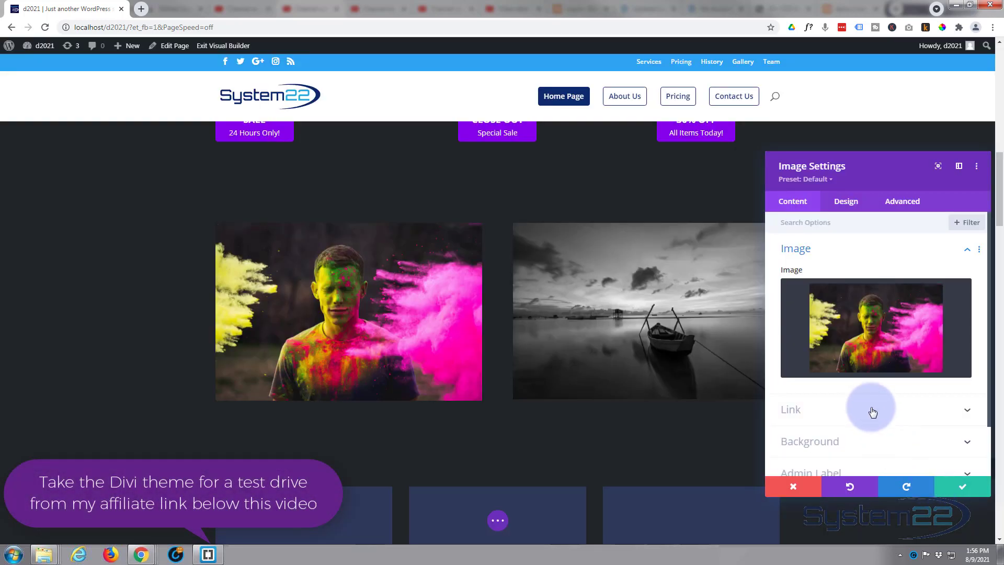
Review the image's Link settings, keeping Image Link Target as In The Same Window
{"action": "scroll", "coordinate": [870, 391], "scroll_direction": "down", "scroll_amount": 2}
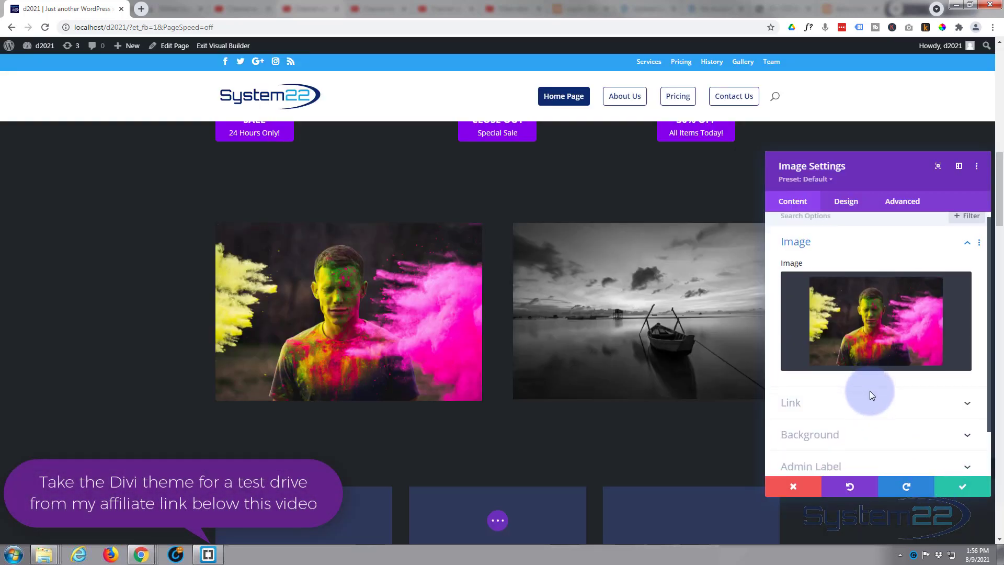
{"action": "left_click", "coordinate": [834, 351]}
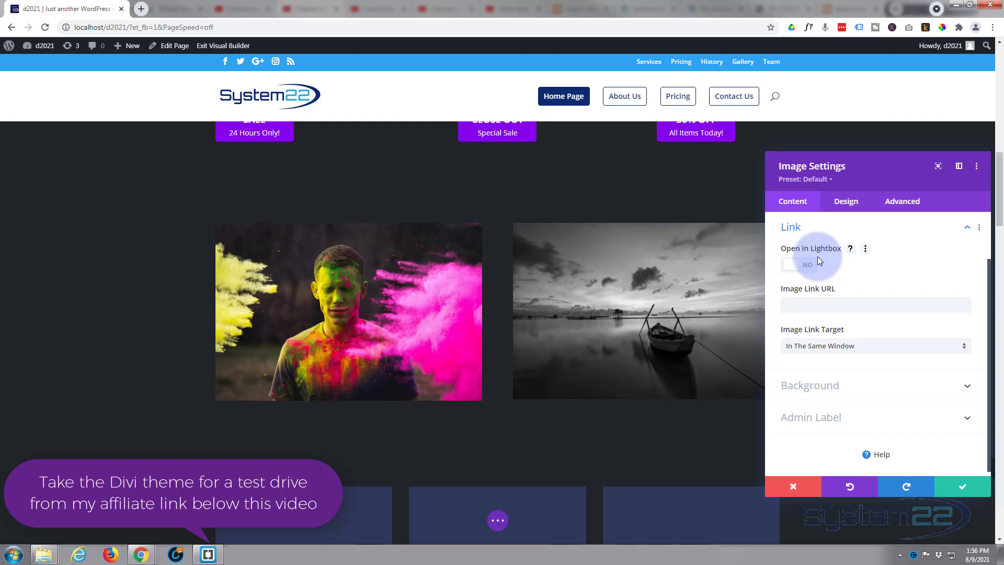
{"action": "left_click", "coordinate": [800, 306]}
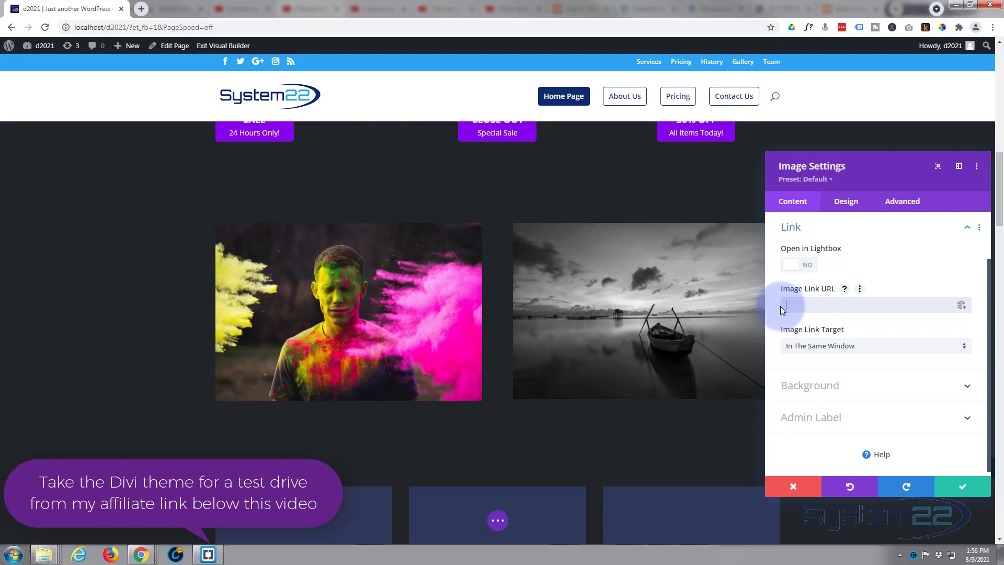
{"action": "left_click", "coordinate": [882, 336]}
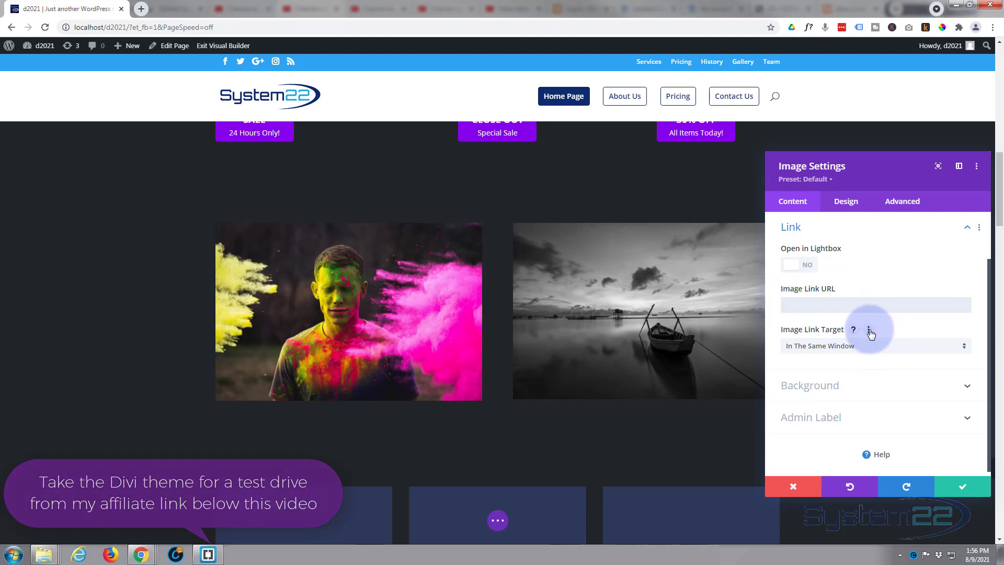
{"action": "left_click", "coordinate": [883, 348]}
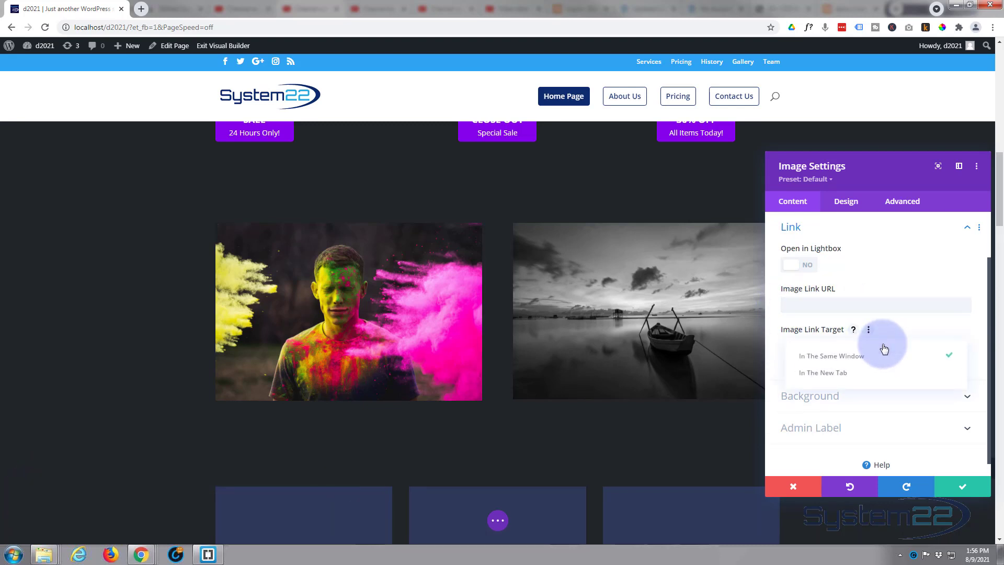
{"action": "left_click", "coordinate": [797, 373]}
{"action": "left_click", "coordinate": [773, 360]}
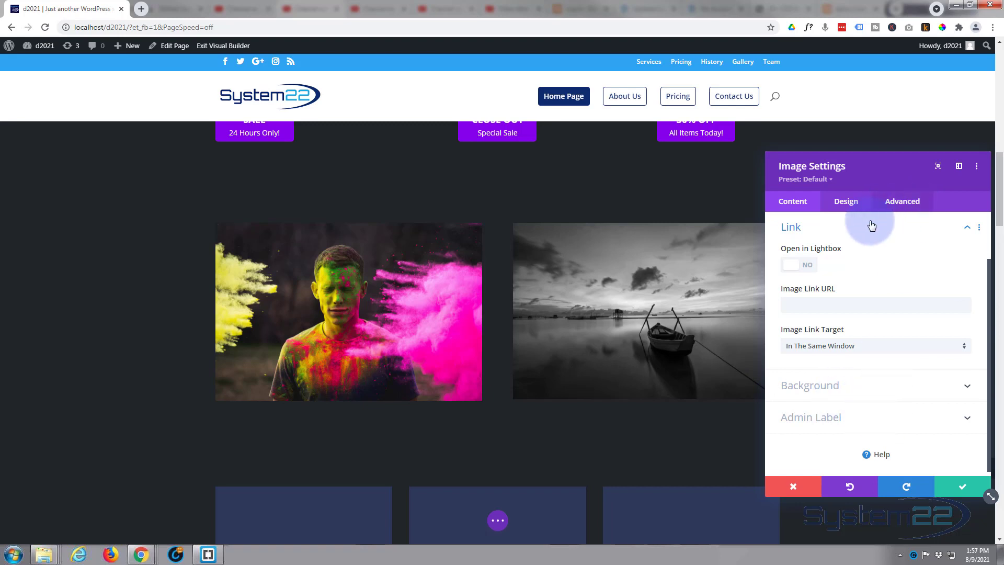
Enable hover options on the Design Filters Saturation and set desktop saturation to 0%
{"action": "left_click", "coordinate": [852, 207]}
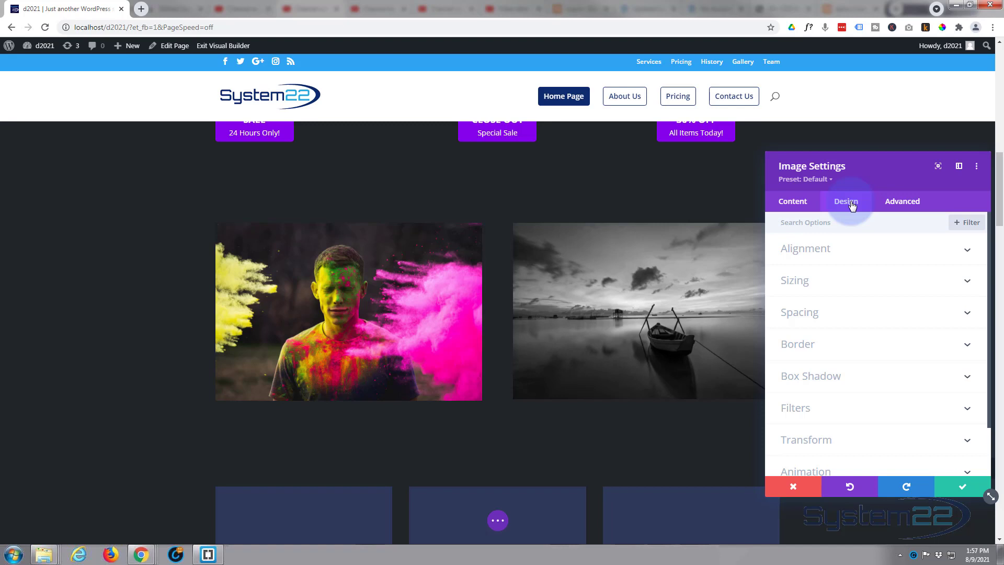
{"action": "scroll", "coordinate": [878, 293], "scroll_direction": "down", "scroll_amount": 2}
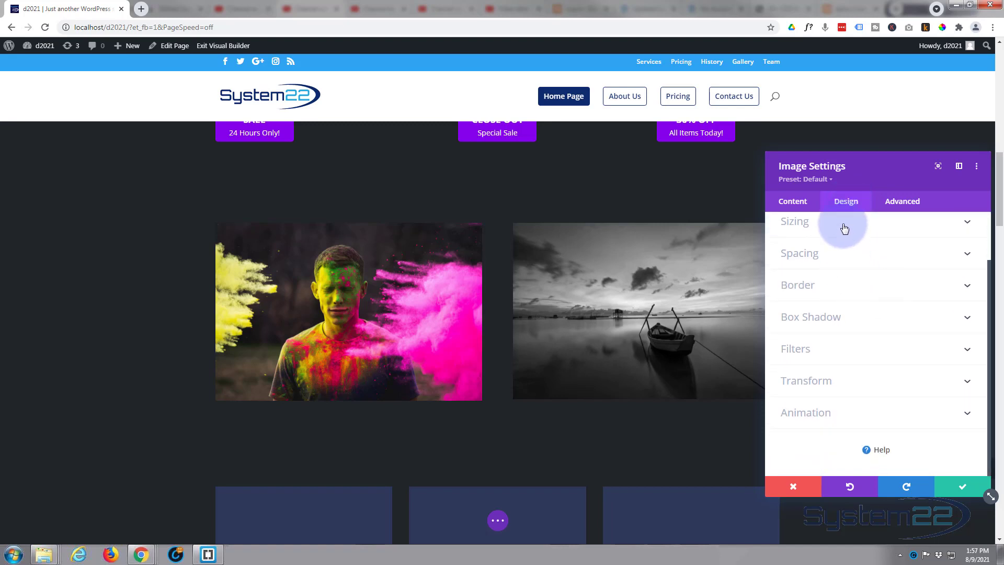
{"action": "left_click", "coordinate": [850, 358]}
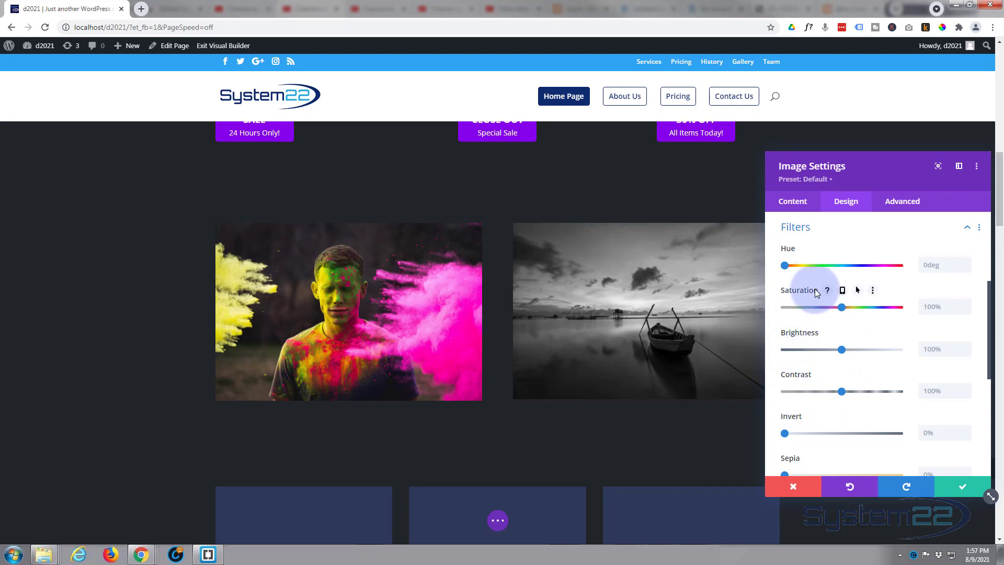
{"action": "left_click", "coordinate": [857, 290]}
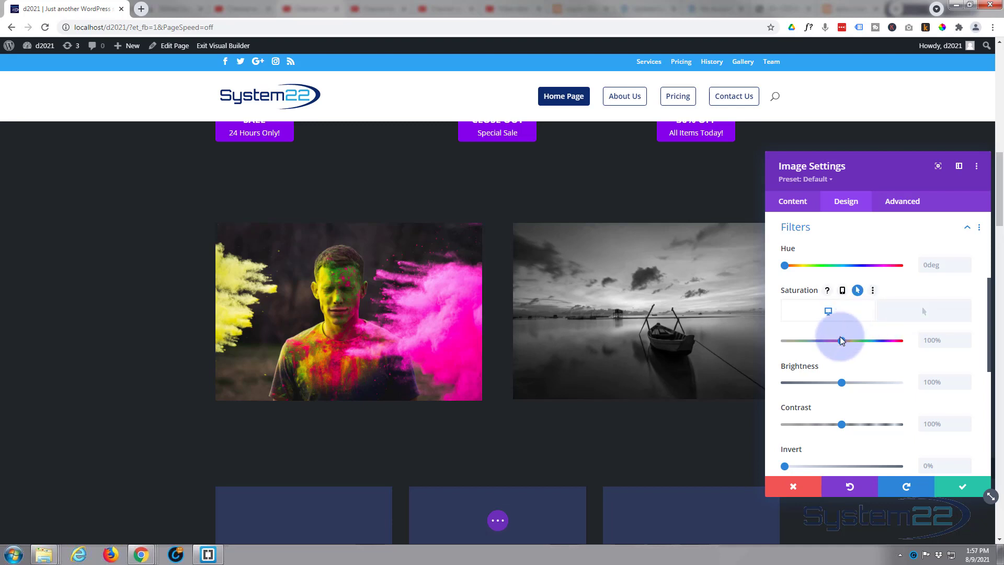
{"action": "left_click_drag", "start_coordinate": [841, 340], "coordinate": [773, 348]}
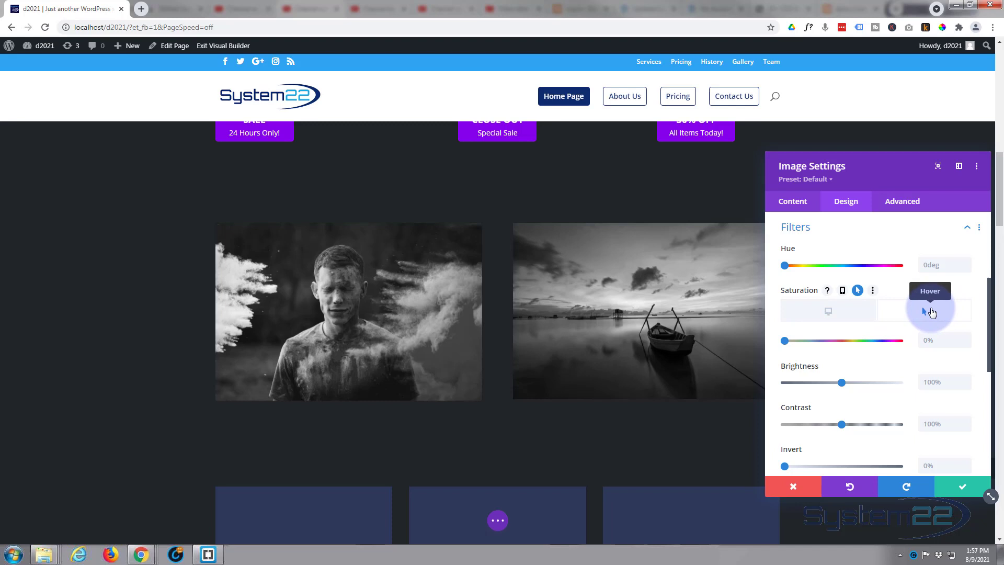
Set the Saturation hover value to 100%, then compare it with the normal 0% value
{"action": "left_click_drag", "start_coordinate": [785, 341], "coordinate": [841, 343]}
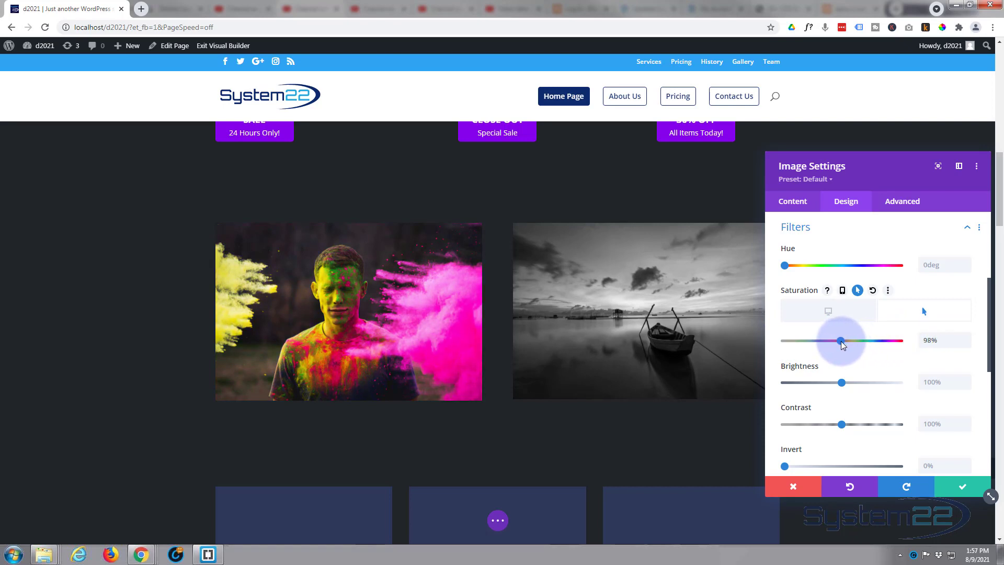
{"action": "left_click", "coordinate": [967, 338]}
{"action": "left_click", "coordinate": [967, 338]}
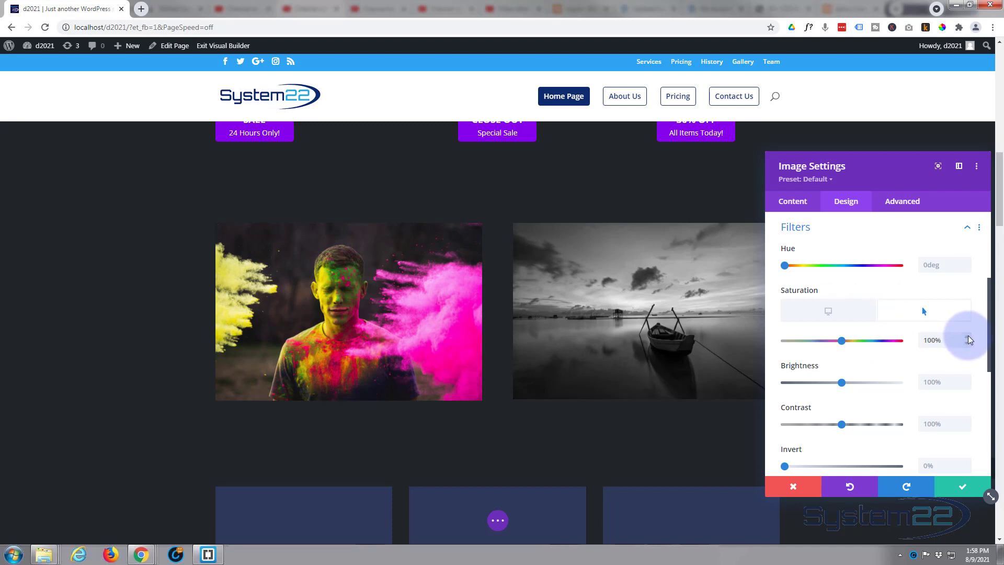
{"action": "left_click", "coordinate": [835, 311]}
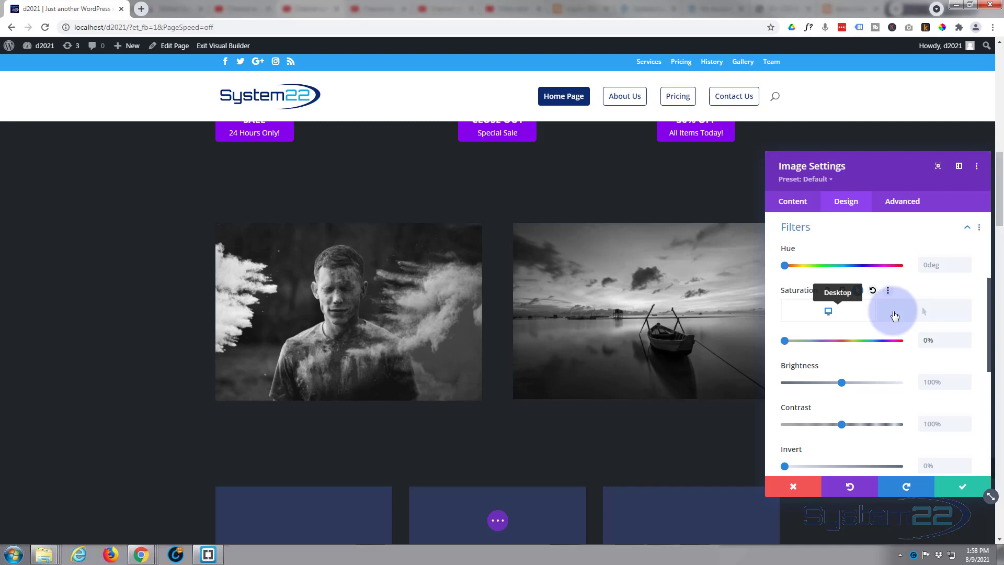
{"action": "left_click", "coordinate": [922, 313]}
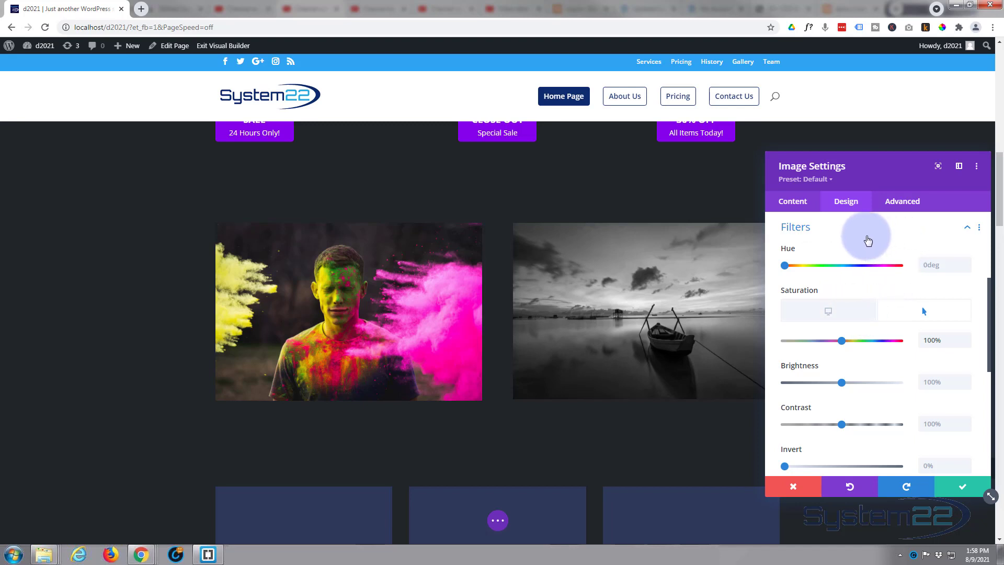
Set the Advanced Transitions to 600ms duration with an Ease-In-Out speed curve
{"action": "left_click", "coordinate": [901, 205]}
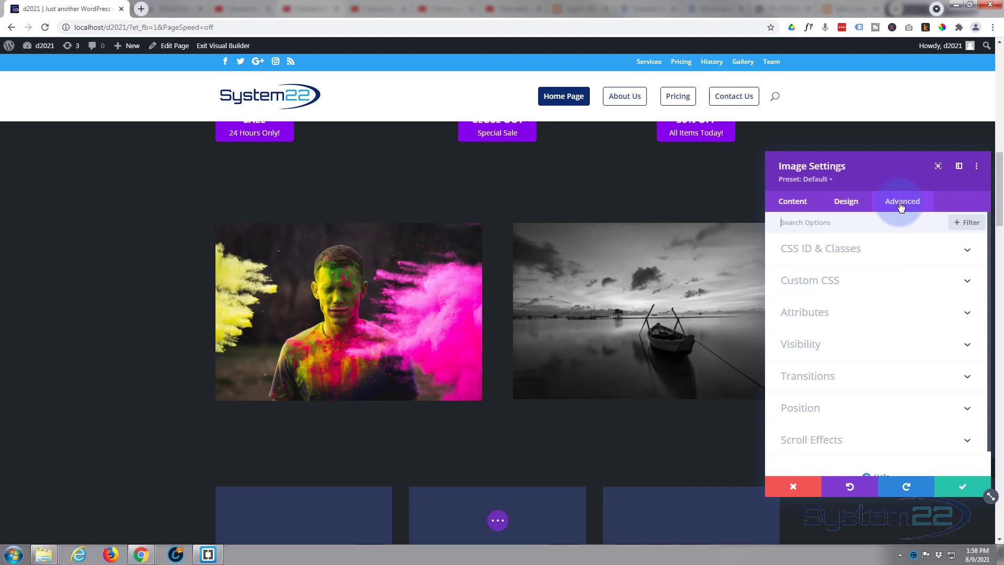
{"action": "left_click", "coordinate": [868, 378]}
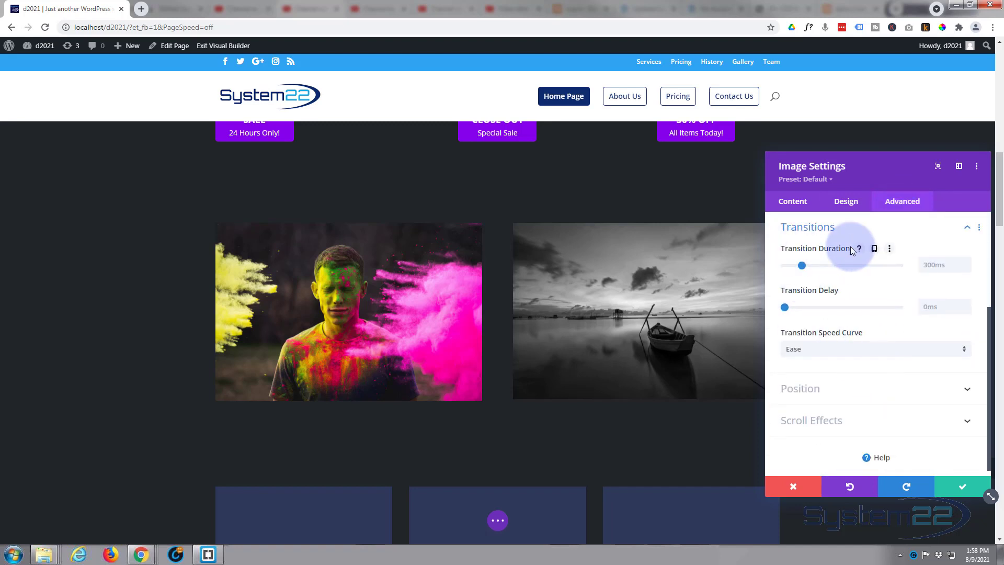
{"action": "left_click", "coordinate": [920, 266]}
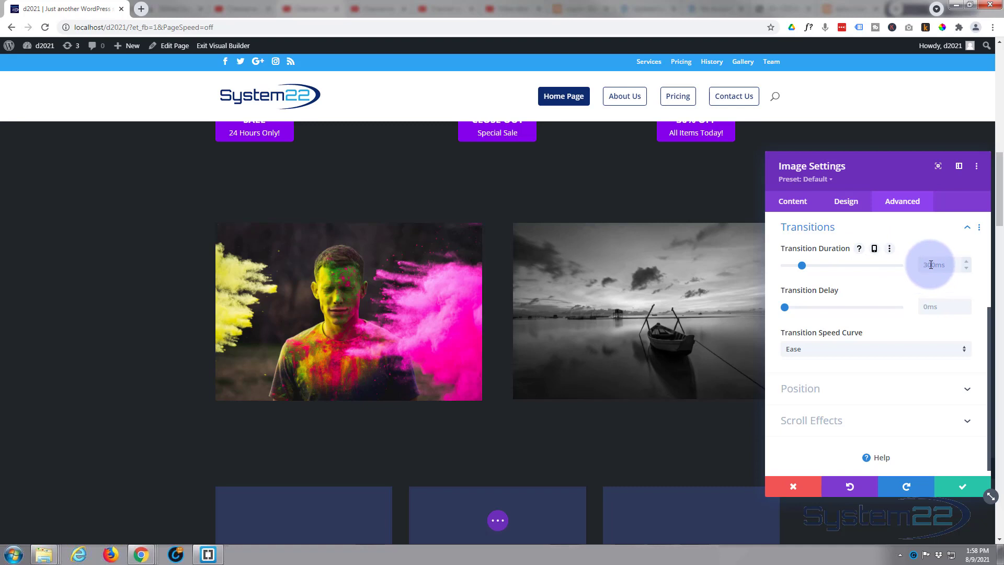
{"action": "left_click_drag", "start_coordinate": [814, 265], "coordinate": [820, 267]}
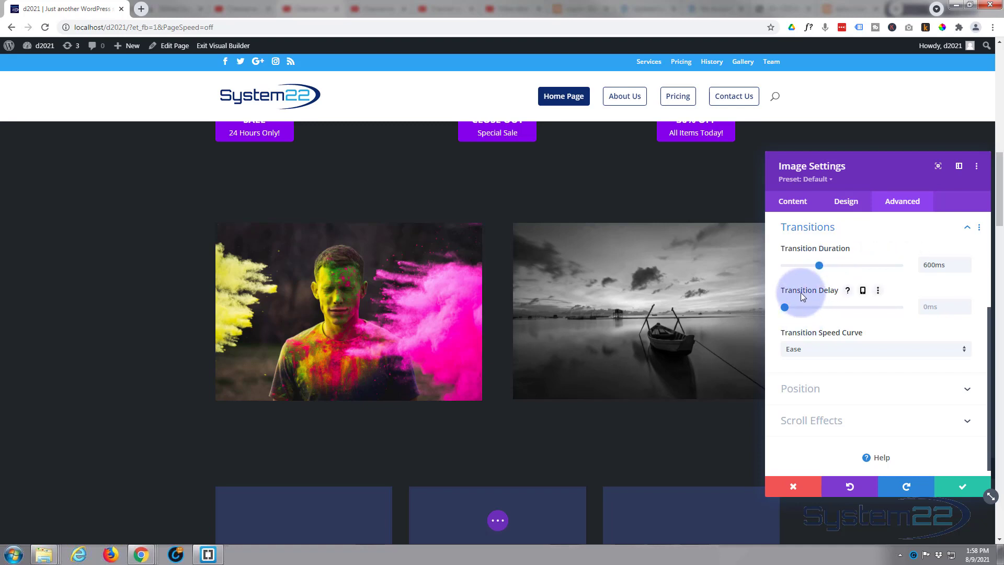
{"action": "left_click", "coordinate": [834, 349]}
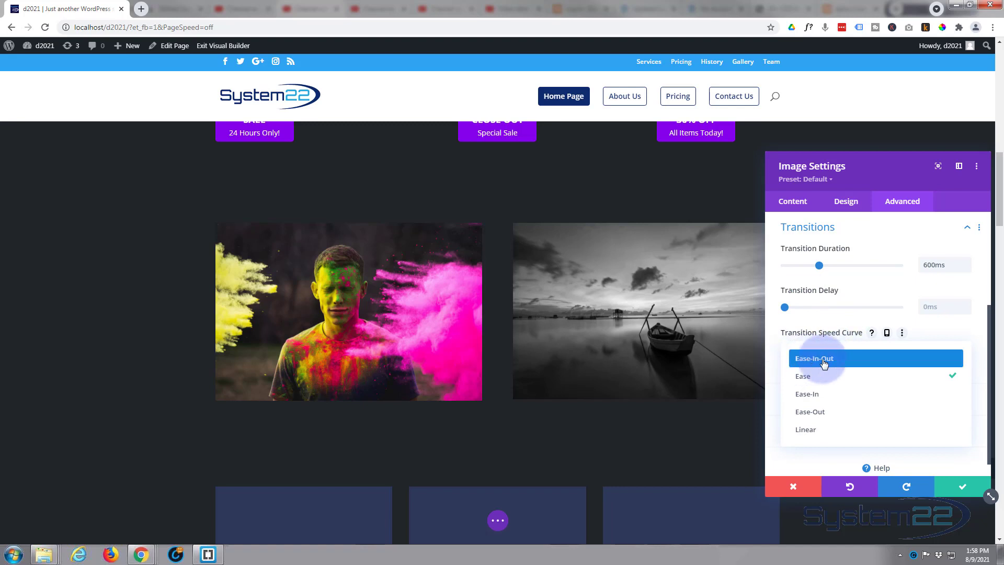
{"action": "left_click", "coordinate": [824, 361]}
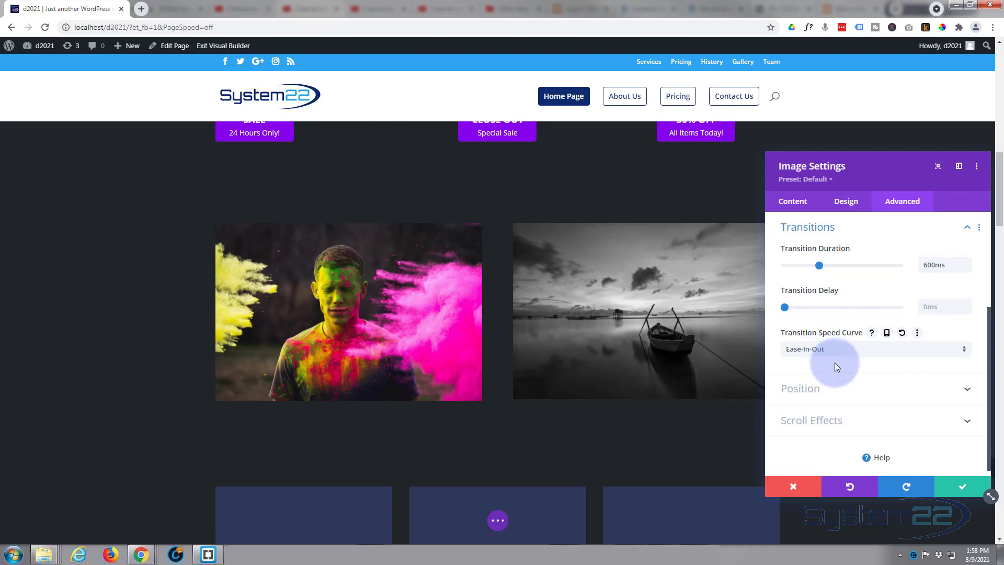
Confirm the module settings, save the page and exit the Visual Builder
{"action": "left_click", "coordinate": [960, 491]}
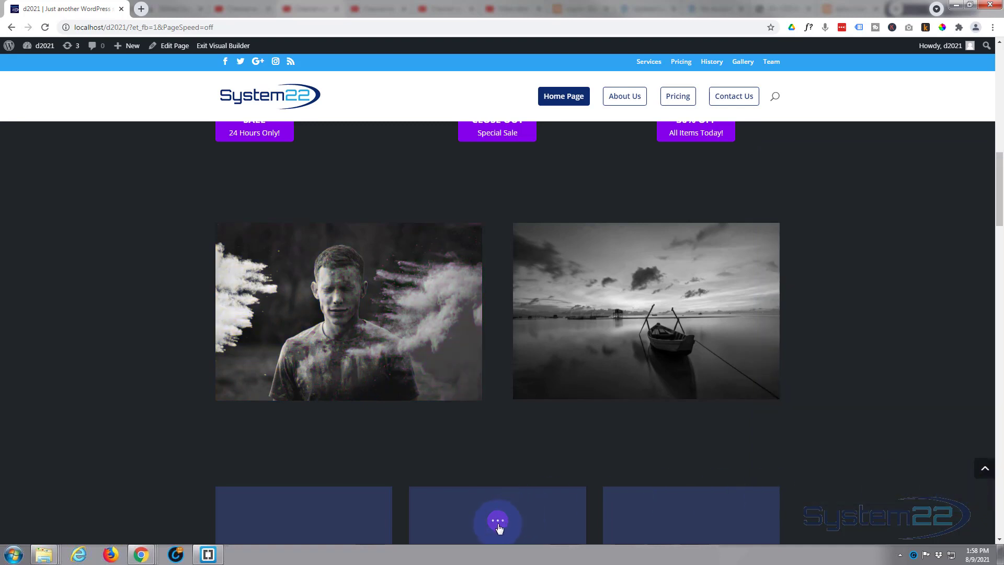
{"action": "left_click", "coordinate": [498, 521]}
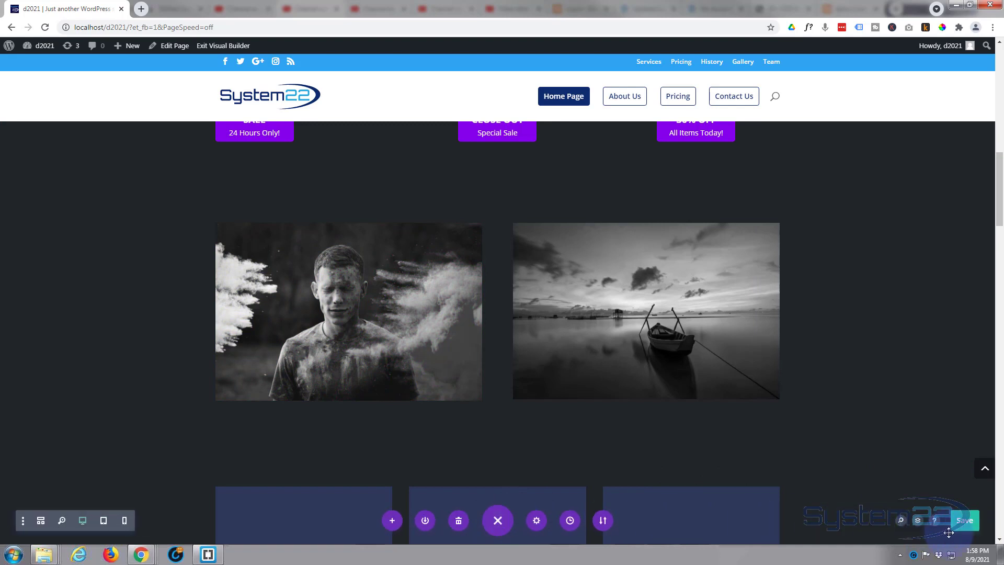
{"action": "left_click", "coordinate": [967, 521]}
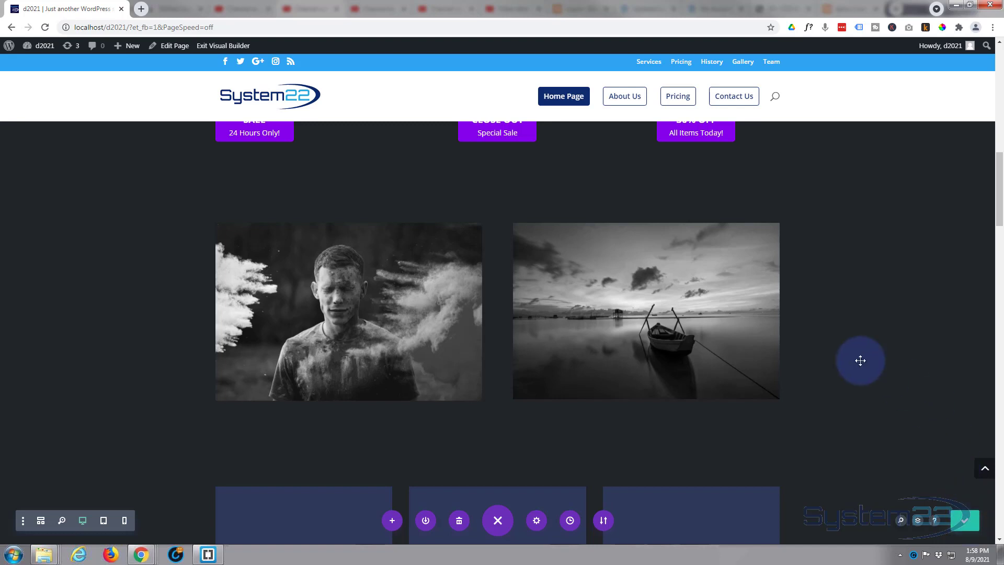
{"action": "left_click", "coordinate": [222, 46]}
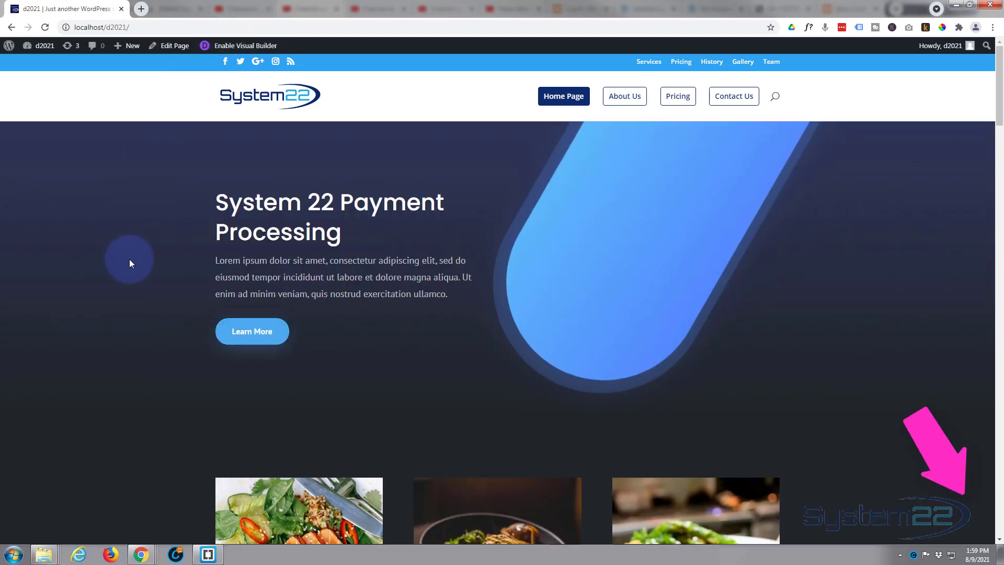
{"action": "scroll", "coordinate": [124, 252], "scroll_direction": "down", "scroll_amount": 13}
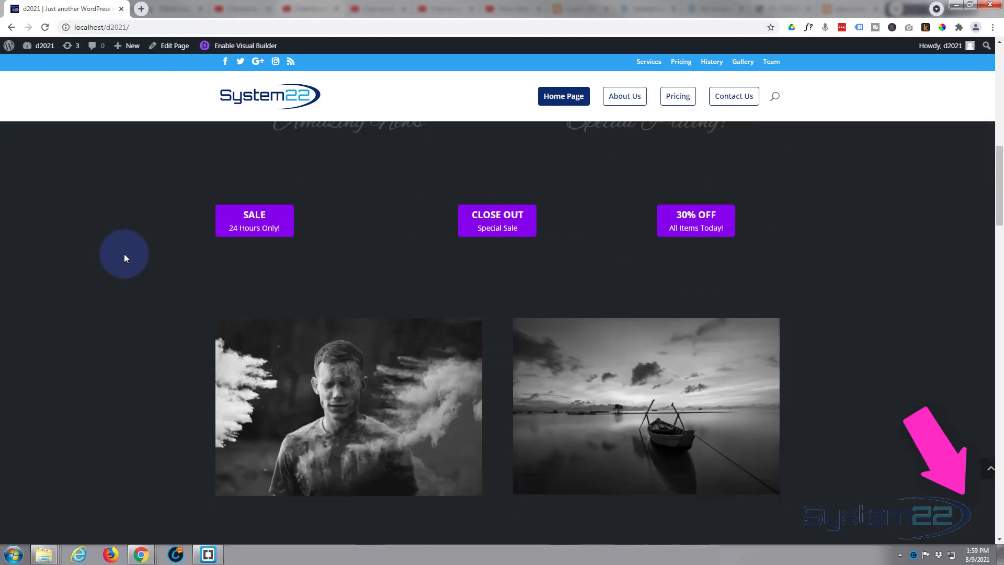
{"action": "scroll", "coordinate": [111, 260], "scroll_direction": "down", "scroll_amount": 1}
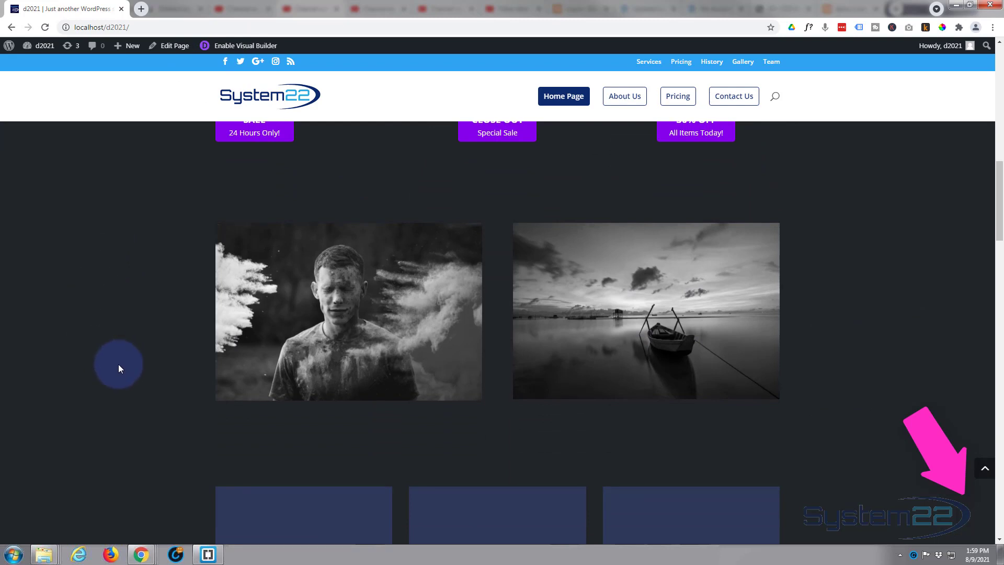